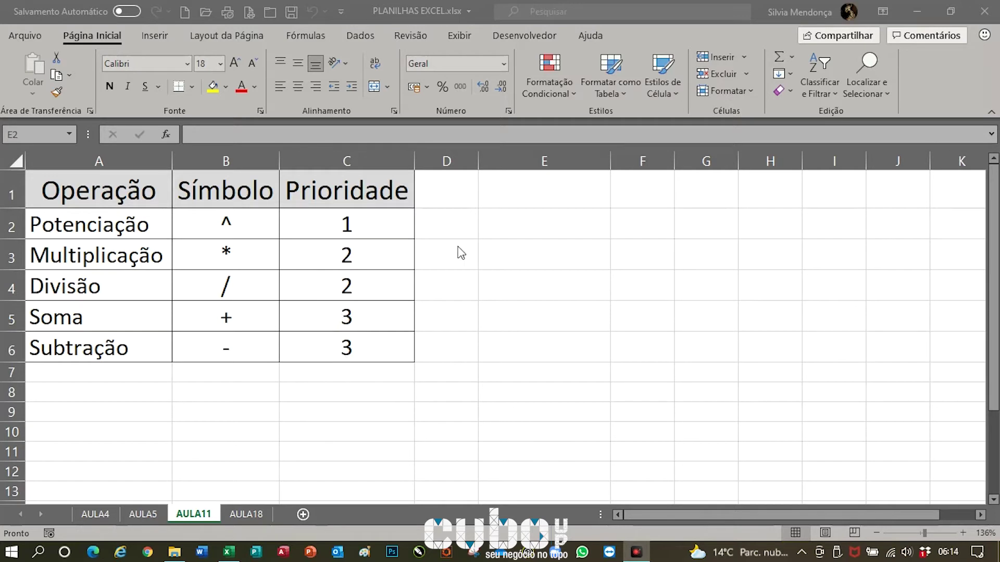
Step: Enter =2*3+4 in cell E2 so it evaluates to 10
click(531, 224)
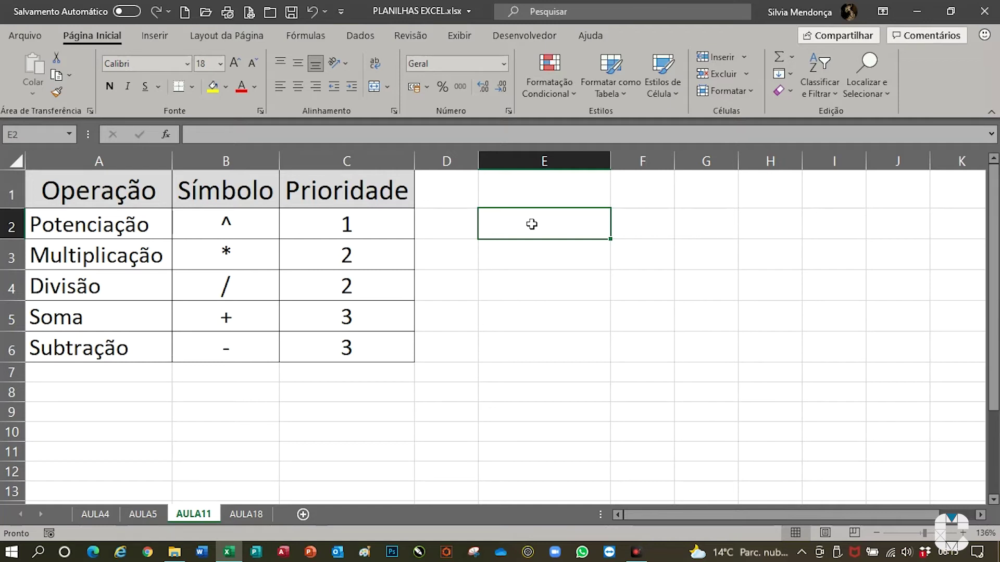
text(=)
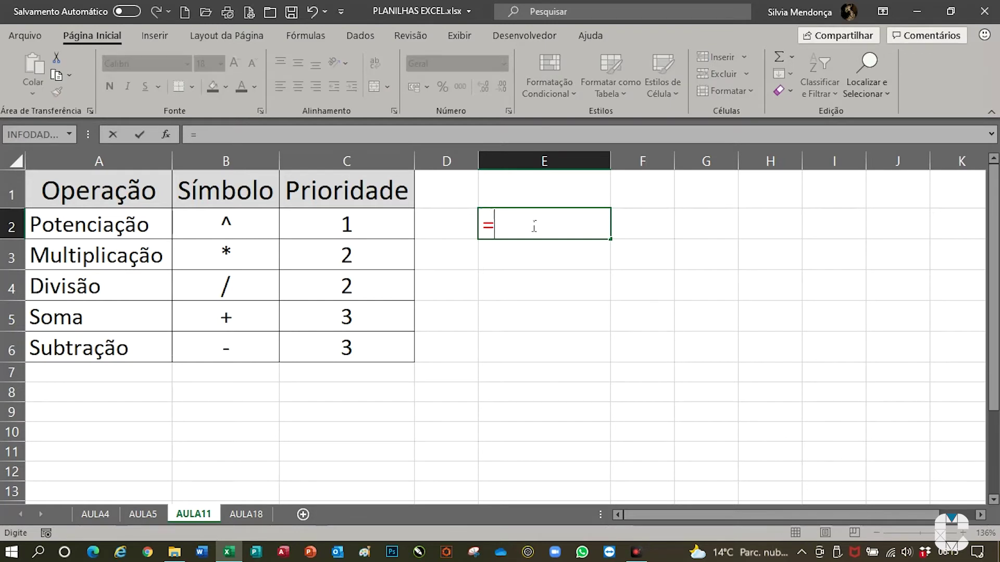
text(2*3+)
text(4)
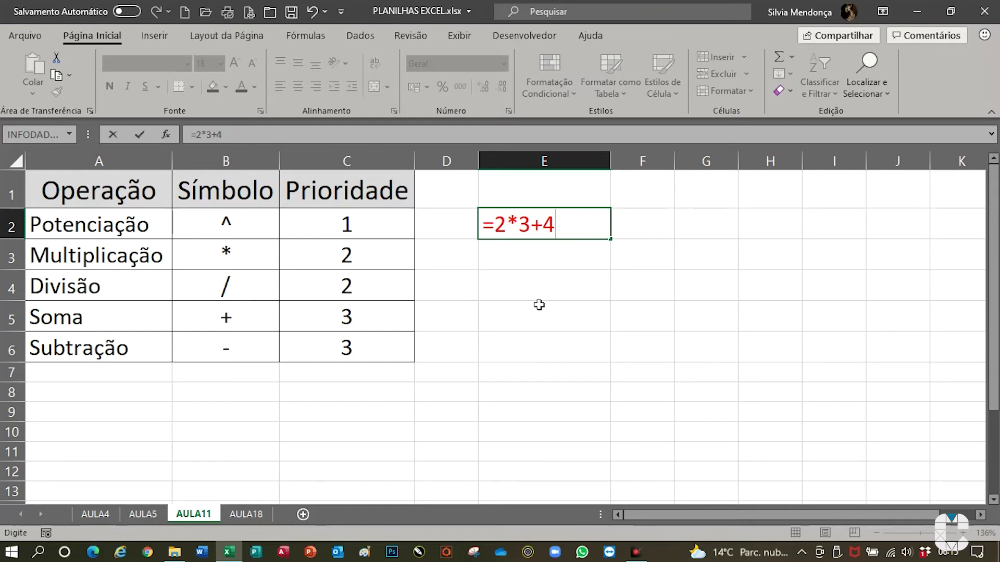
key(Return)
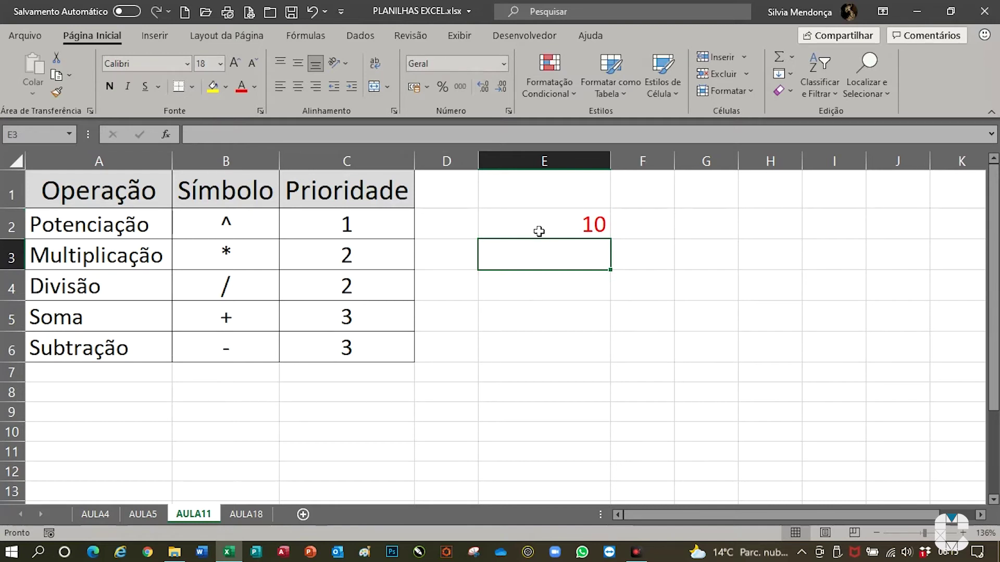
click(539, 231)
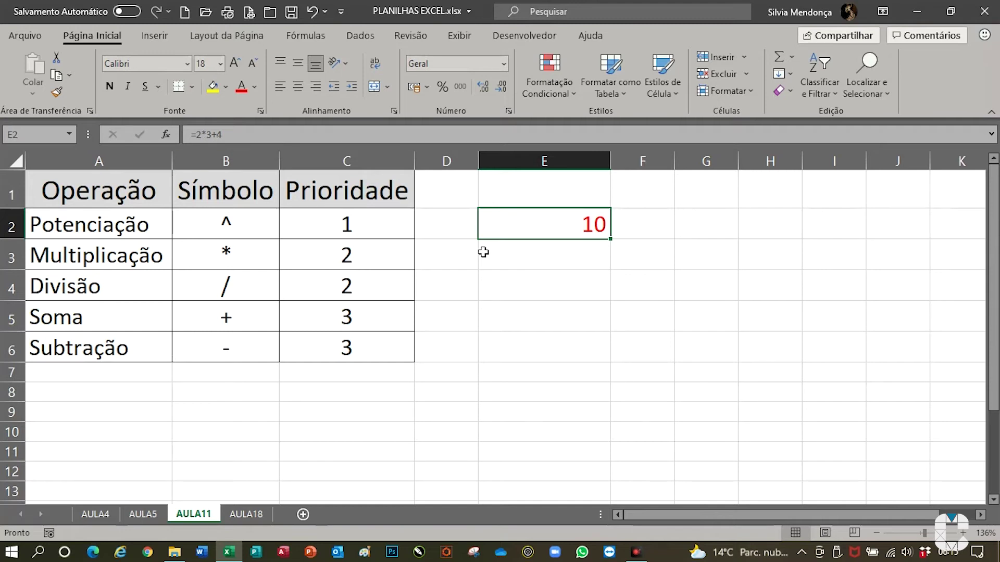
click(585, 265)
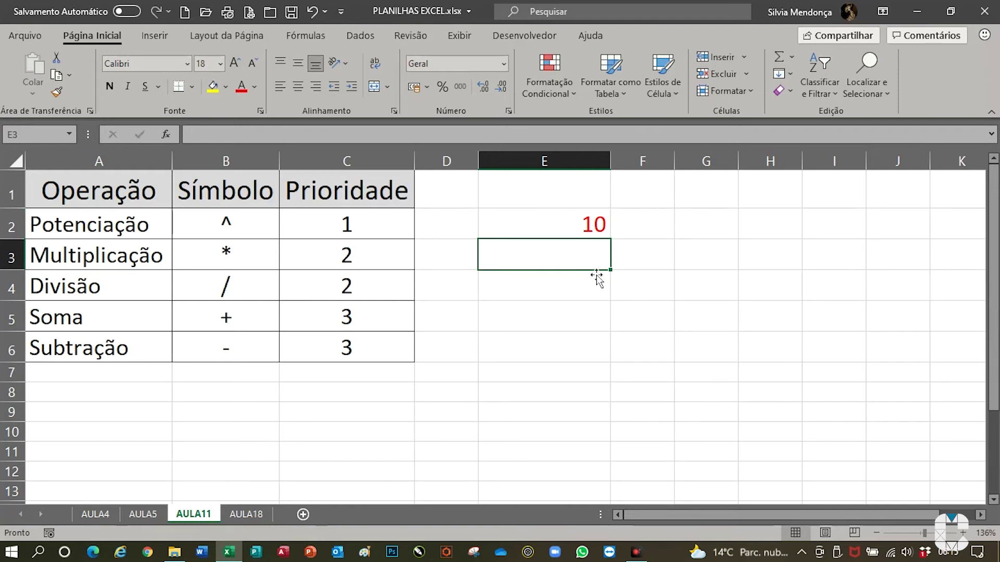
Step: Enter =2*(3+4) in cell E3 so the parentheses give 14
text(=)
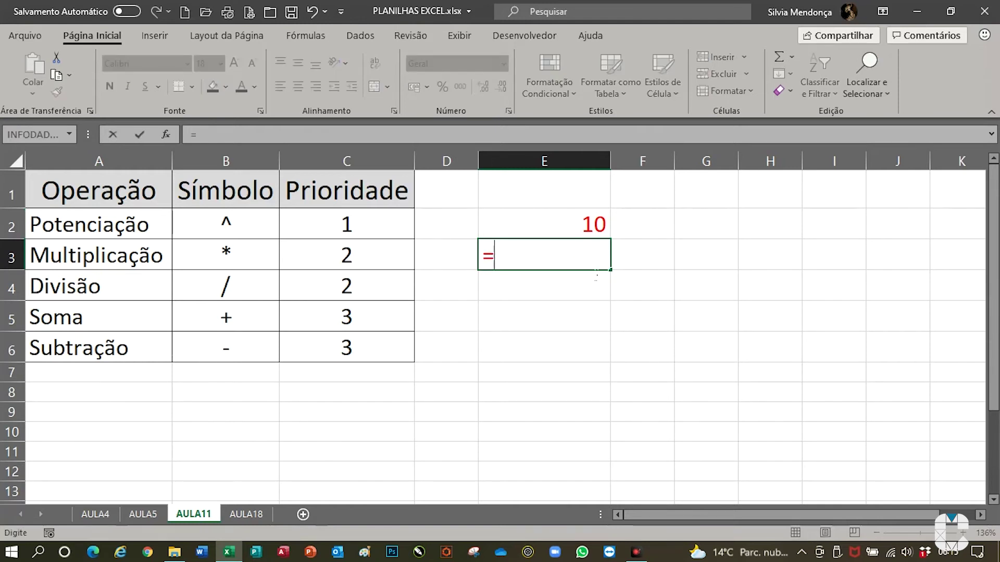
text(2)
text(*)
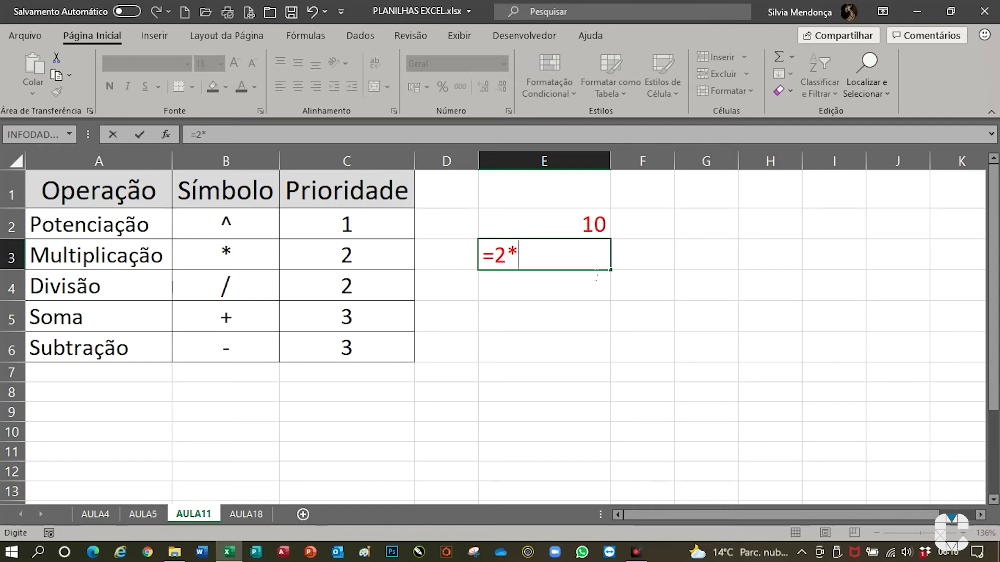
text((3+4)
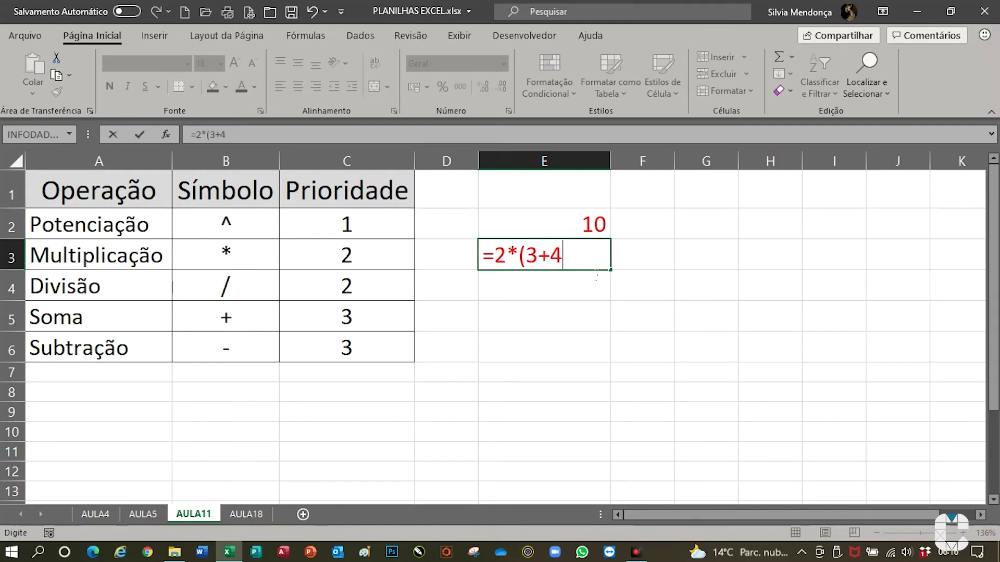
text())
key(Return)
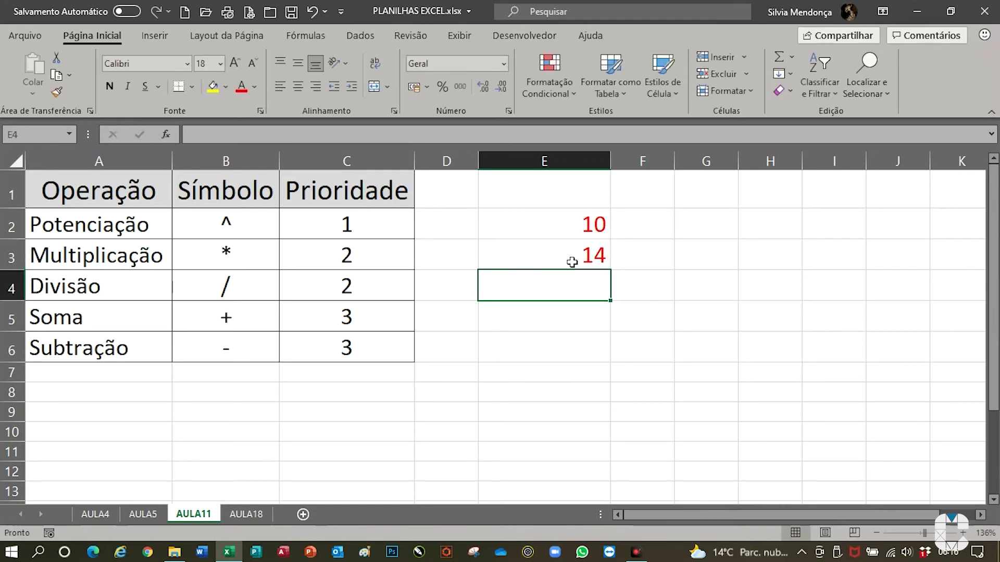
click(571, 262)
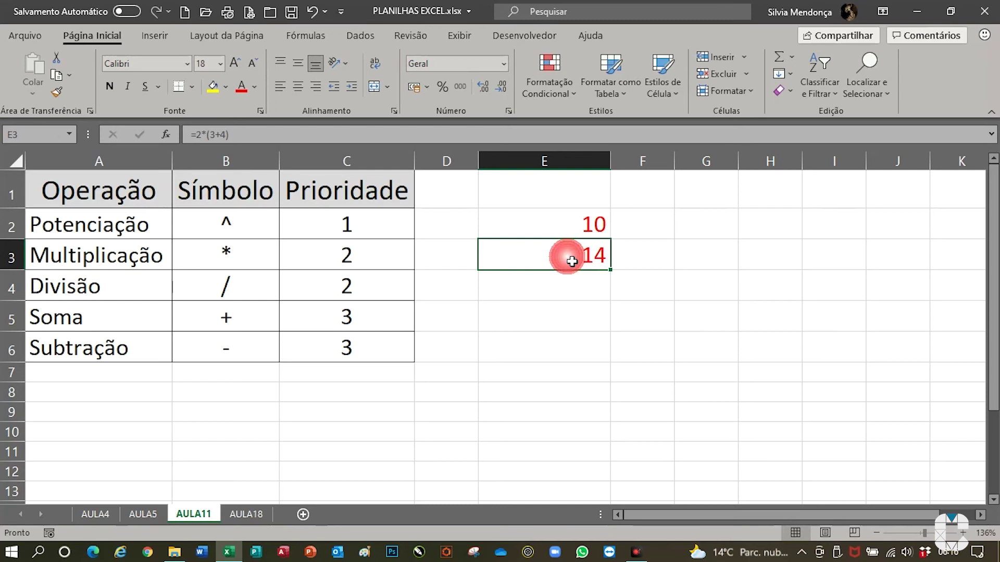
click(585, 224)
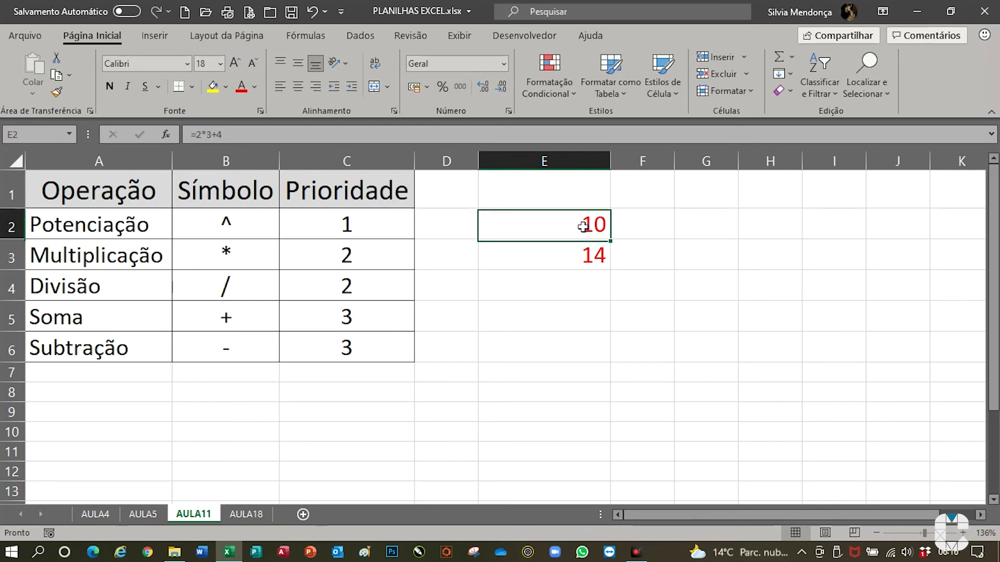
click(576, 257)
click(577, 225)
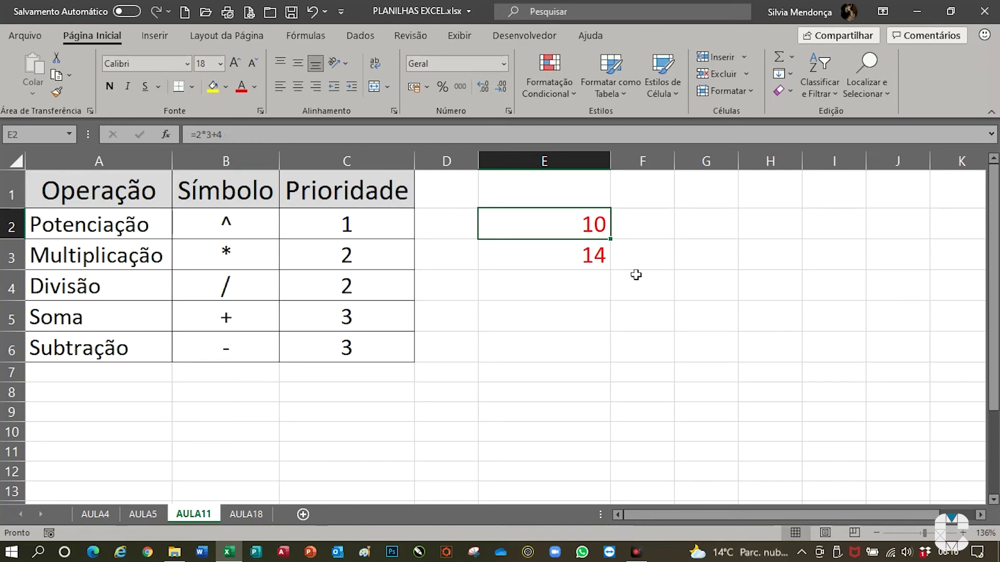
click(582, 261)
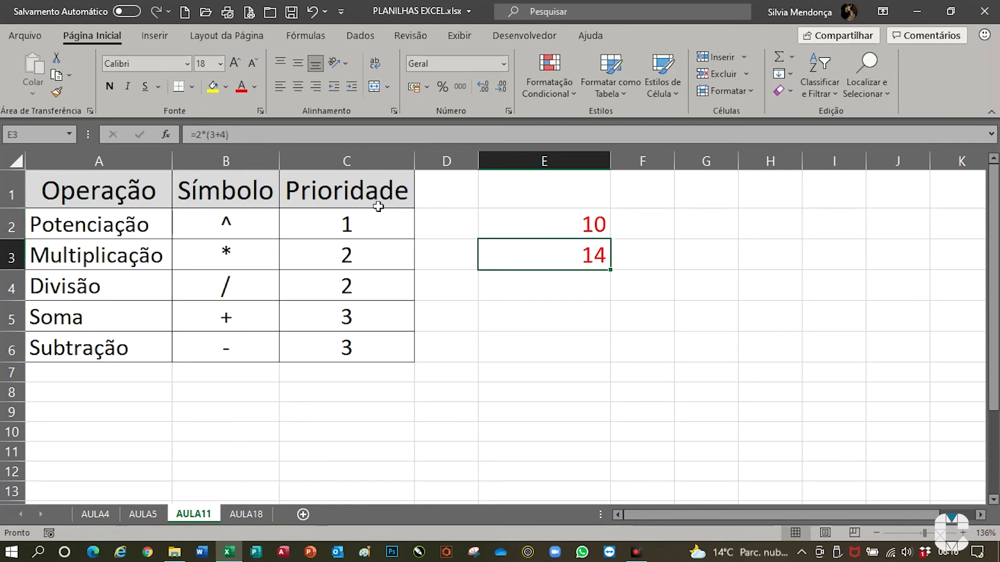